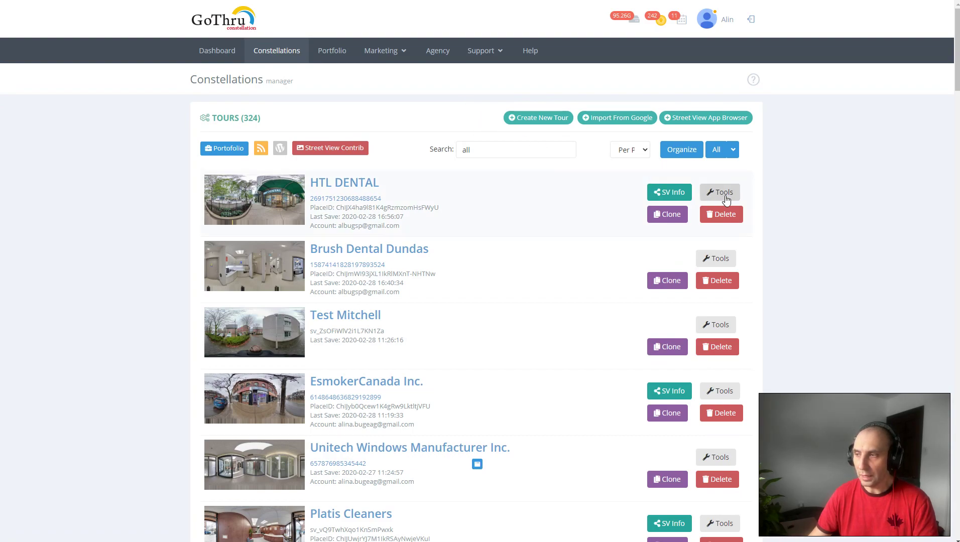
- On HTL DENTAL's Tools page, choose Archive Tour and read the Archive Constellation explanation
click(723, 192)
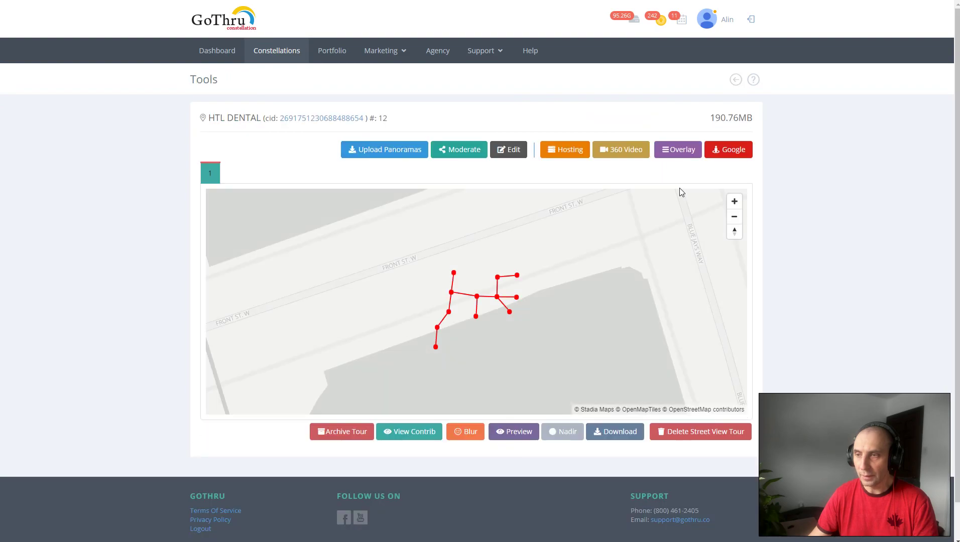
click(333, 432)
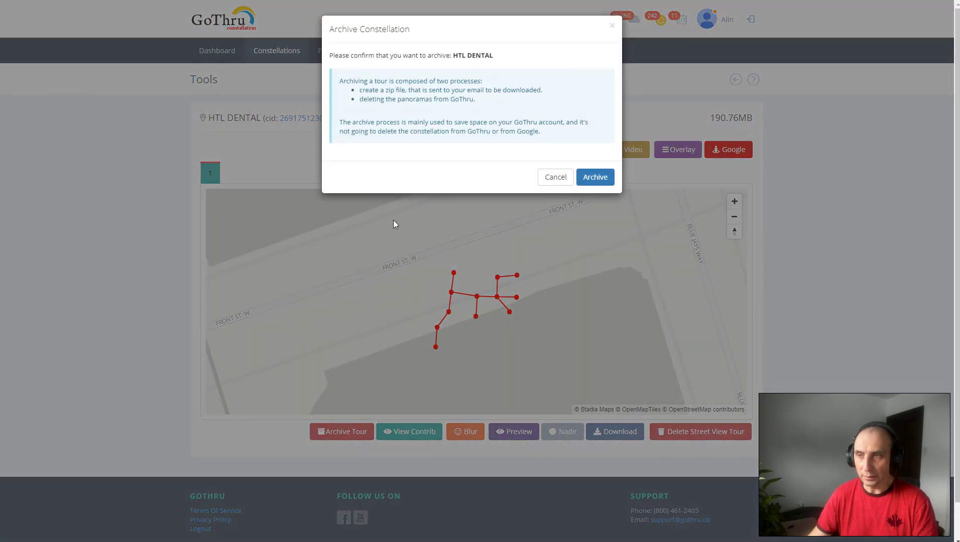
drag(341, 83, 486, 82)
click(486, 81)
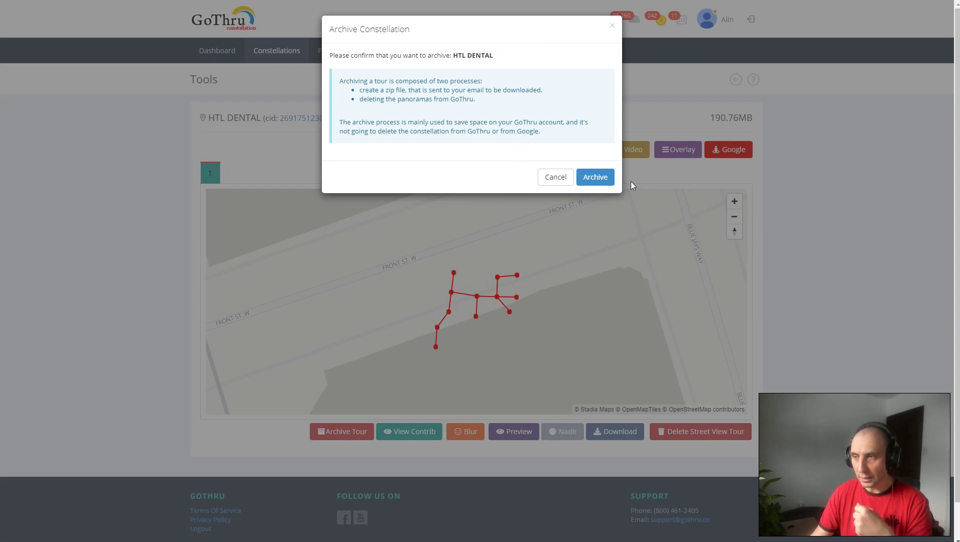
- Confirm archiving HTL DENTAL, then switch to another window with Alt+Tab
click(602, 177)
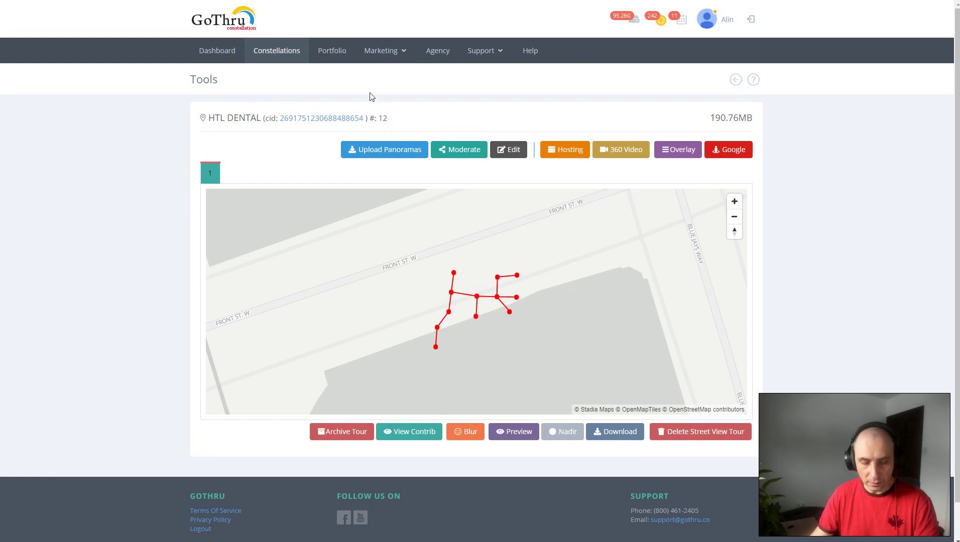
key(alt+Tab)
key(alt+Tab)
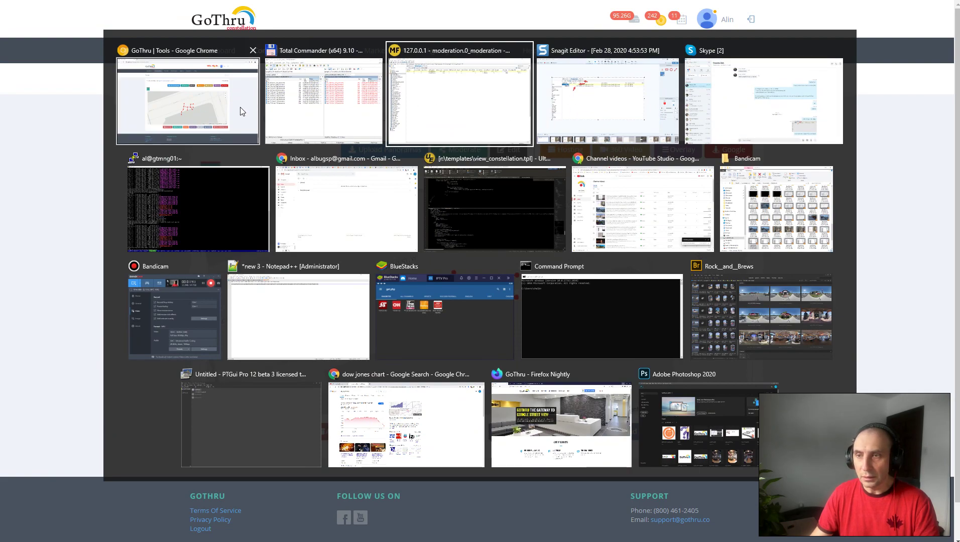
- Refresh the Gmail inbox and open the HTL DENTAL panorama download email
click(318, 167)
click(187, 49)
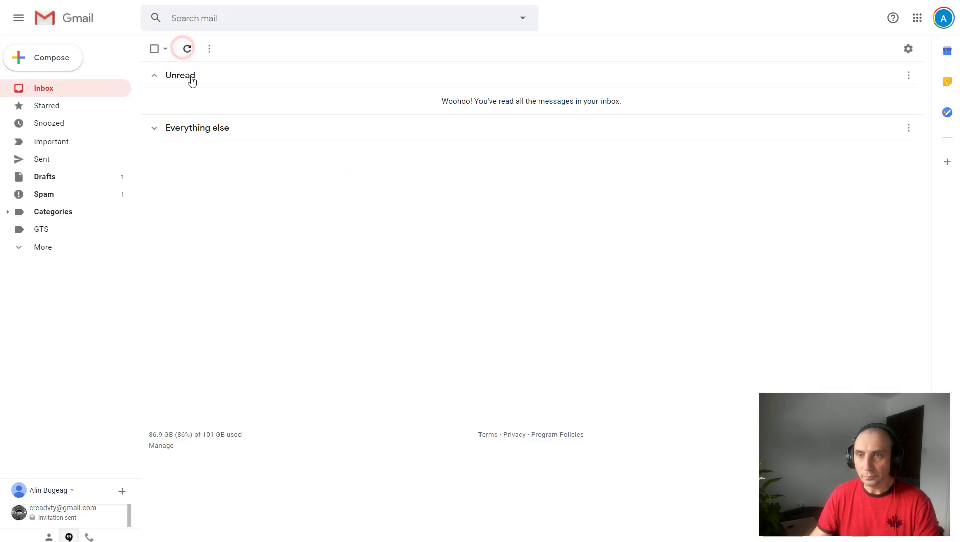
click(366, 101)
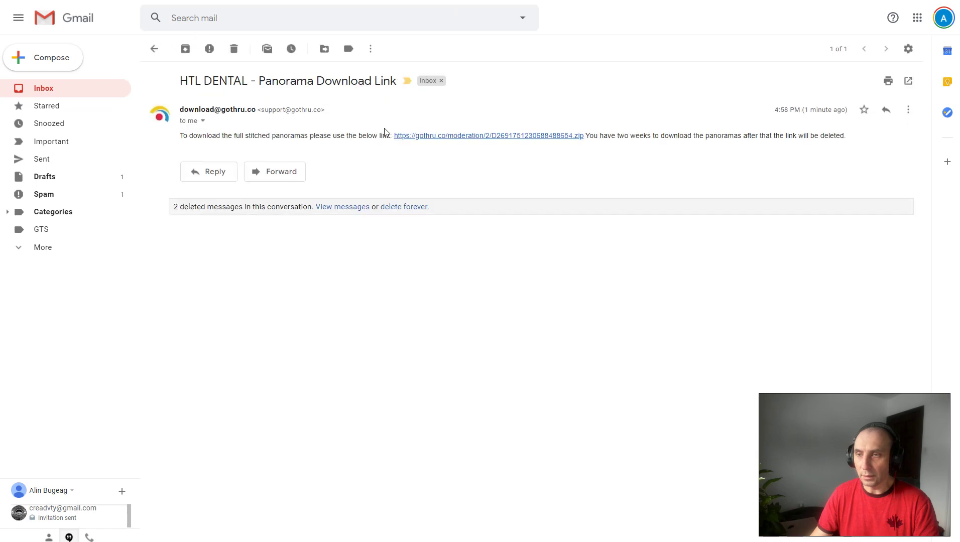
- Download the 184 MB panorama zip from the email link through IDM
click(508, 136)
click(452, 295)
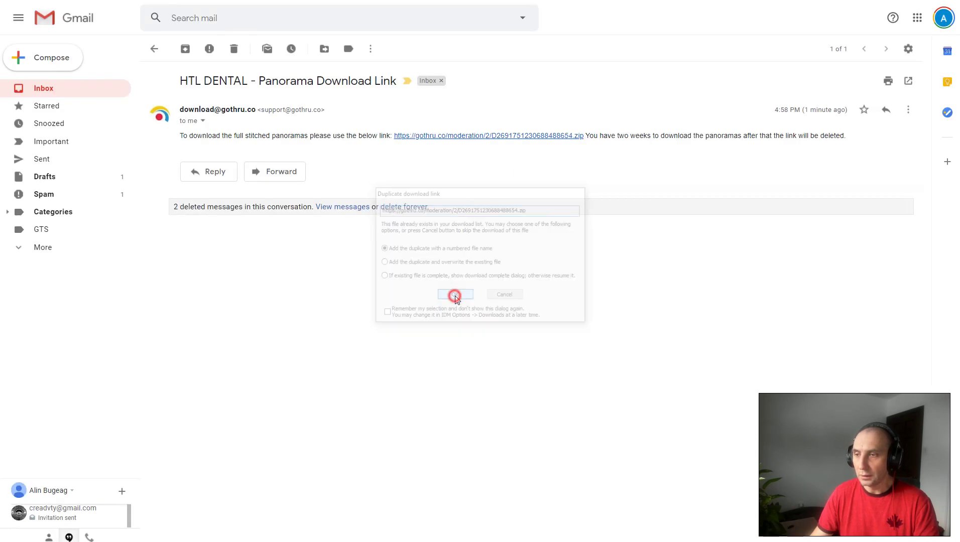
click(474, 303)
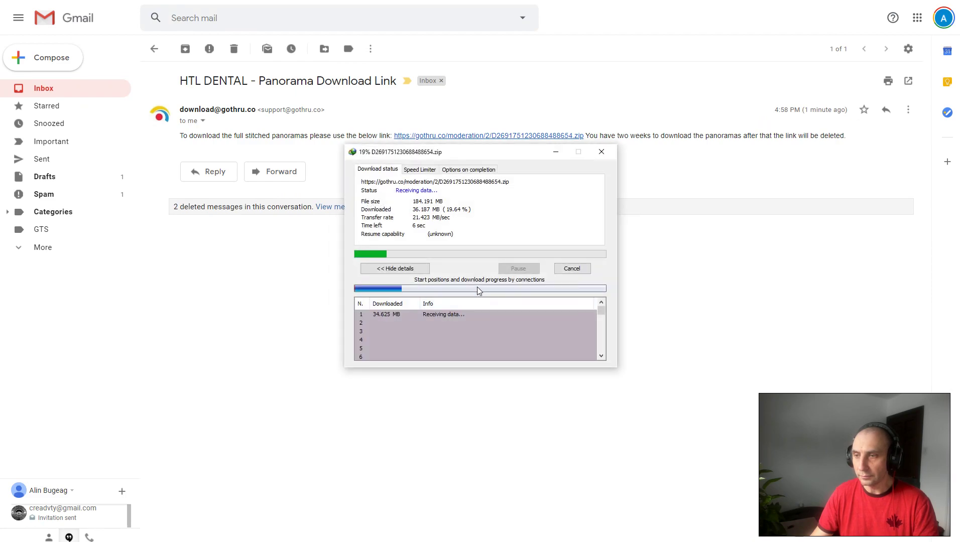
drag(454, 153, 444, 228)
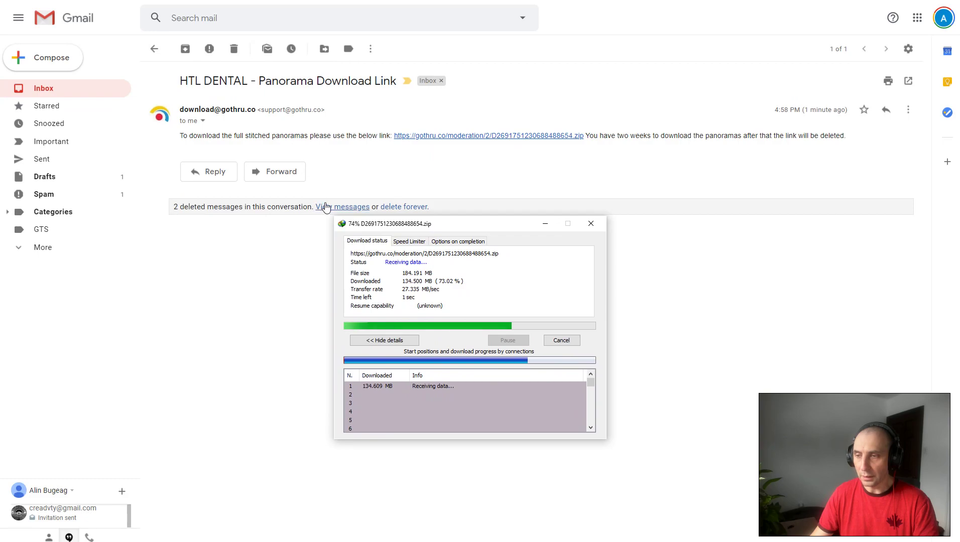
key(super+Tab)
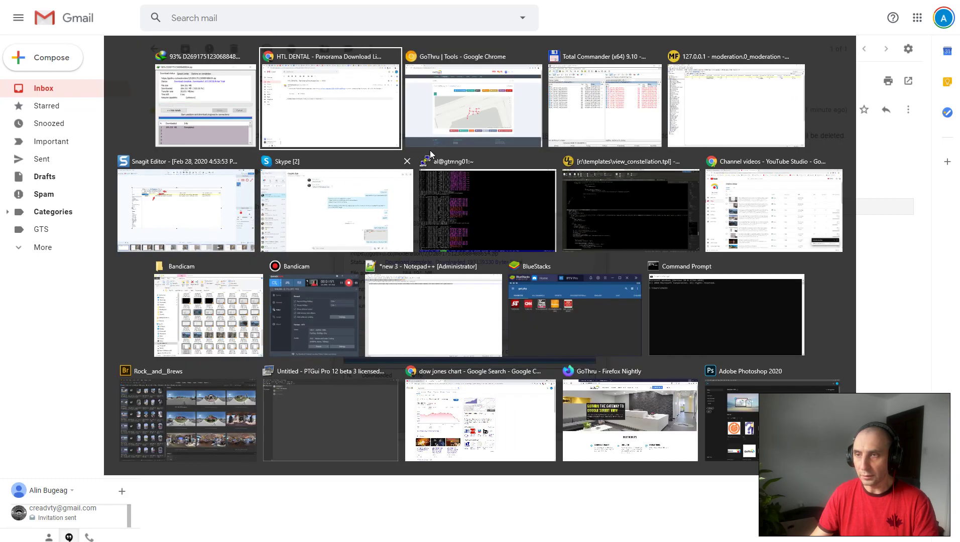
- Back in GoThru, check HTL DENTAL's new 5.53MB size and open its Edit page with 12 panoramas
click(444, 106)
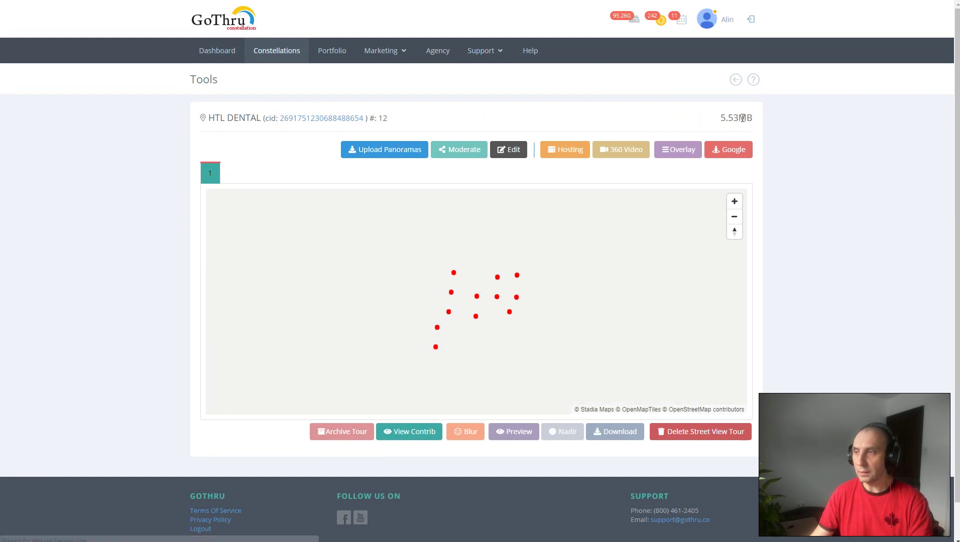
double_click(723, 118)
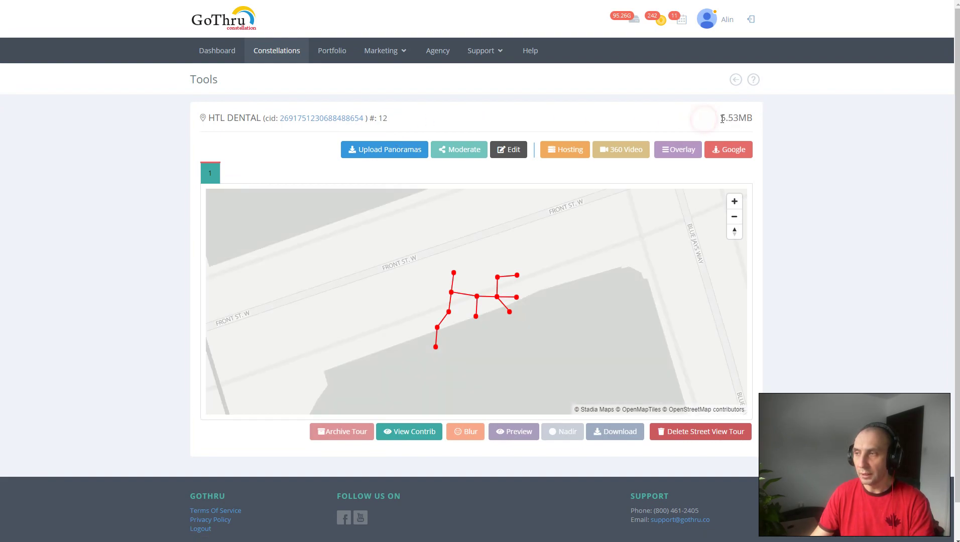
click(692, 116)
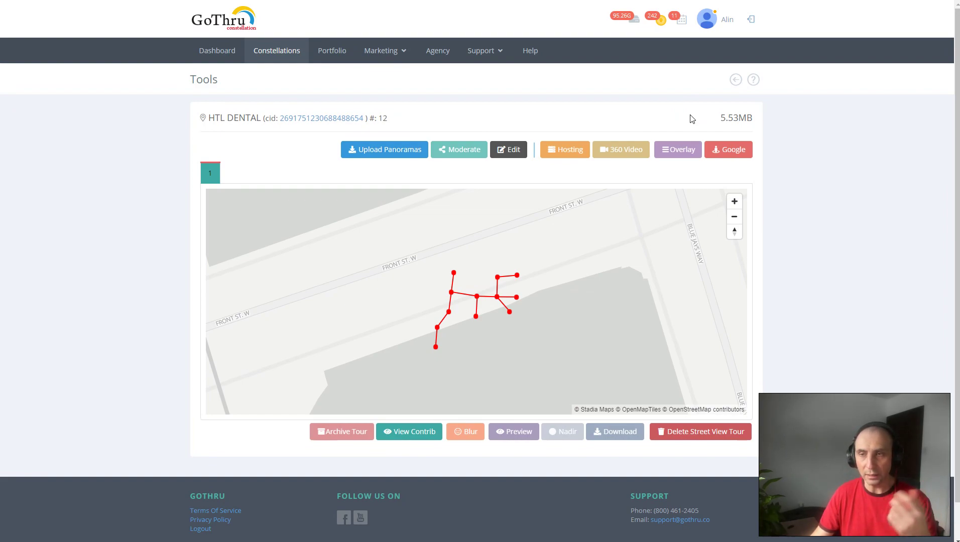
click(512, 150)
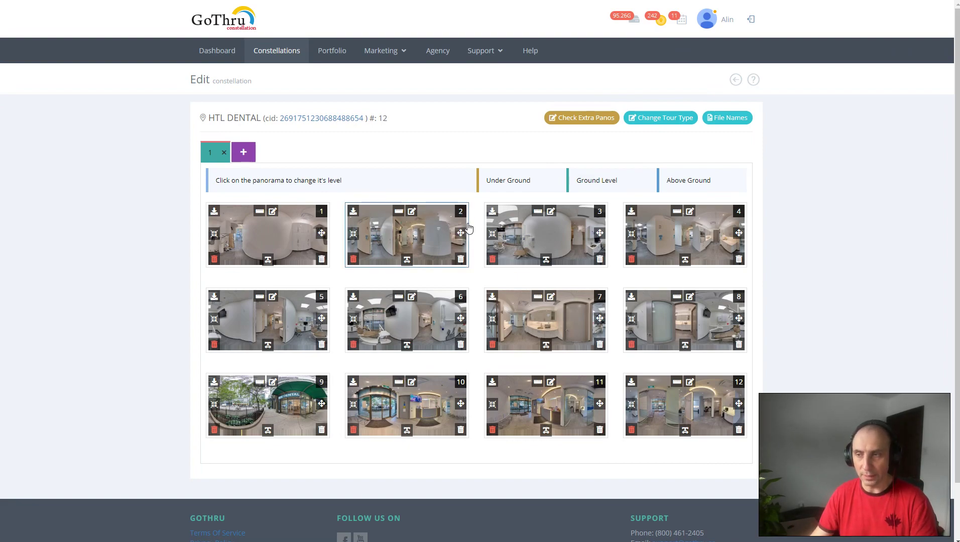
- Open Pano Info for panorama 1 and confirm its size reads 0.00 B
click(316, 221)
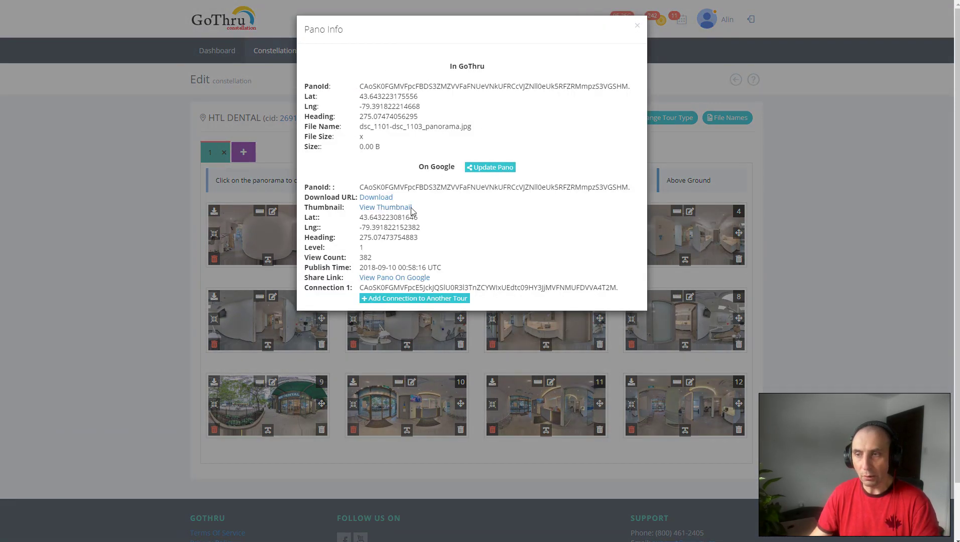
drag(360, 188, 499, 206)
click(510, 224)
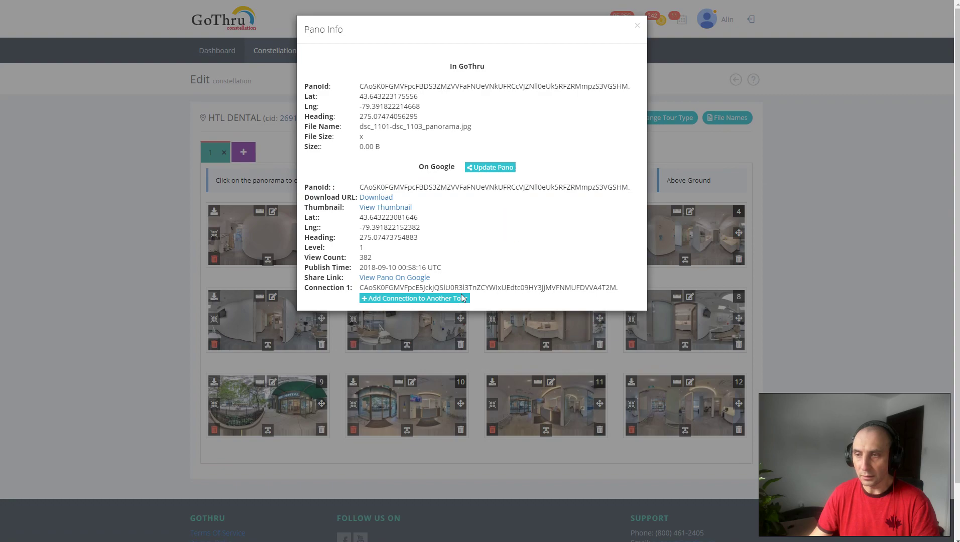
drag(401, 149, 360, 149)
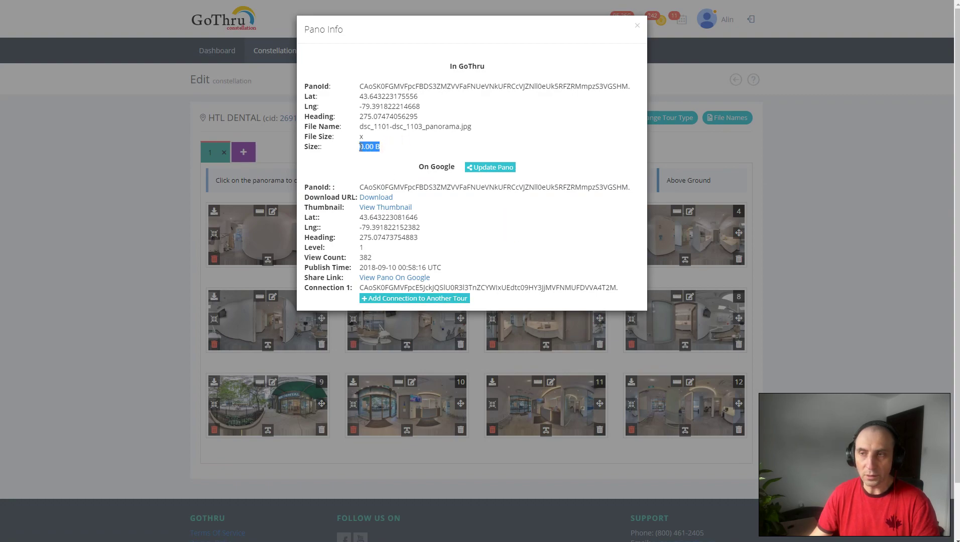
click(416, 149)
- Close the info window and return to the Constellations list of all 324 tours
click(637, 26)
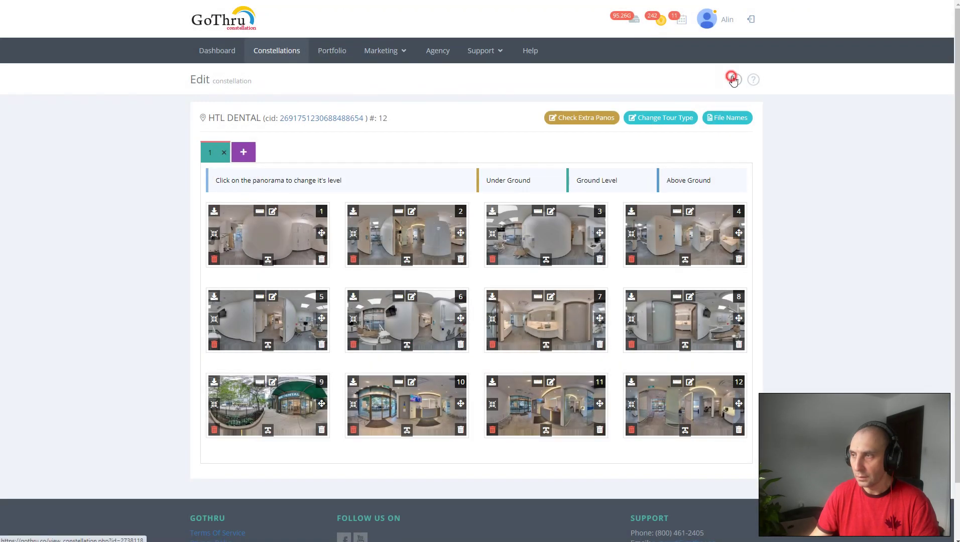
click(735, 79)
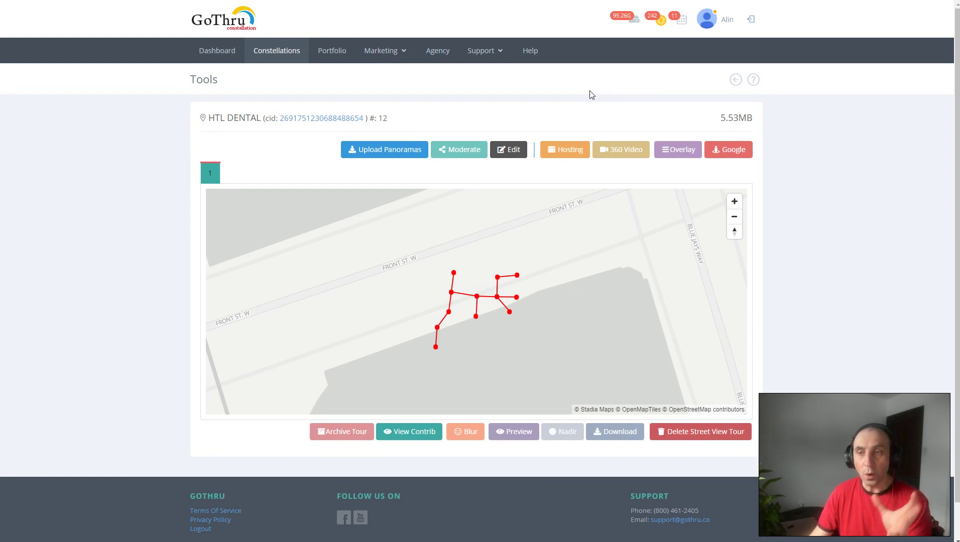
click(275, 57)
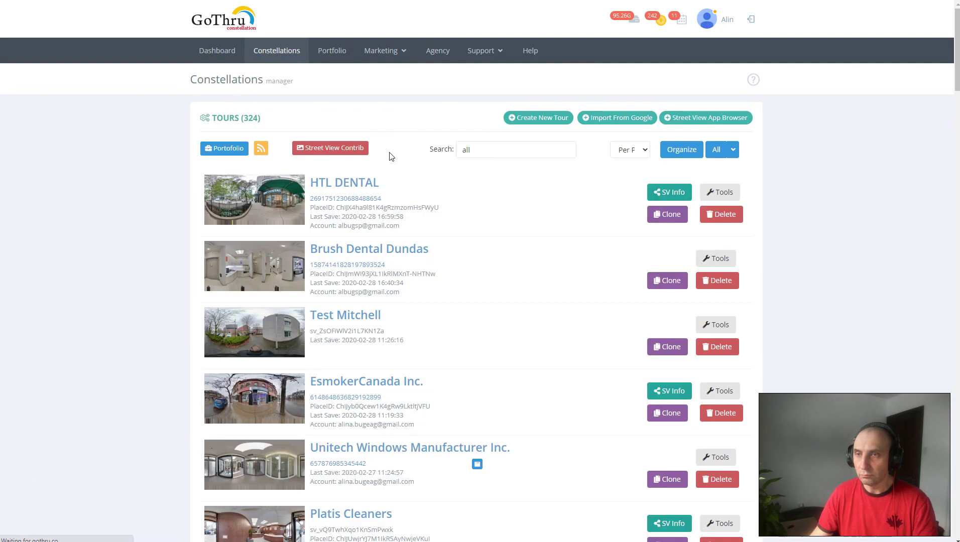
- Upload all 12 HTL DENTAL panoramas from Total Commander into the tour's Upload Panoramas drop zone
click(728, 193)
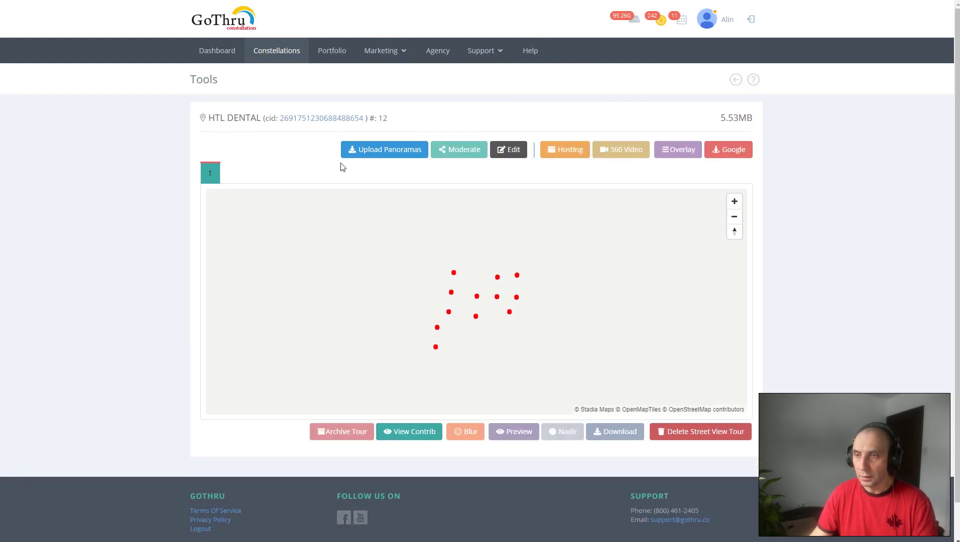
click(374, 151)
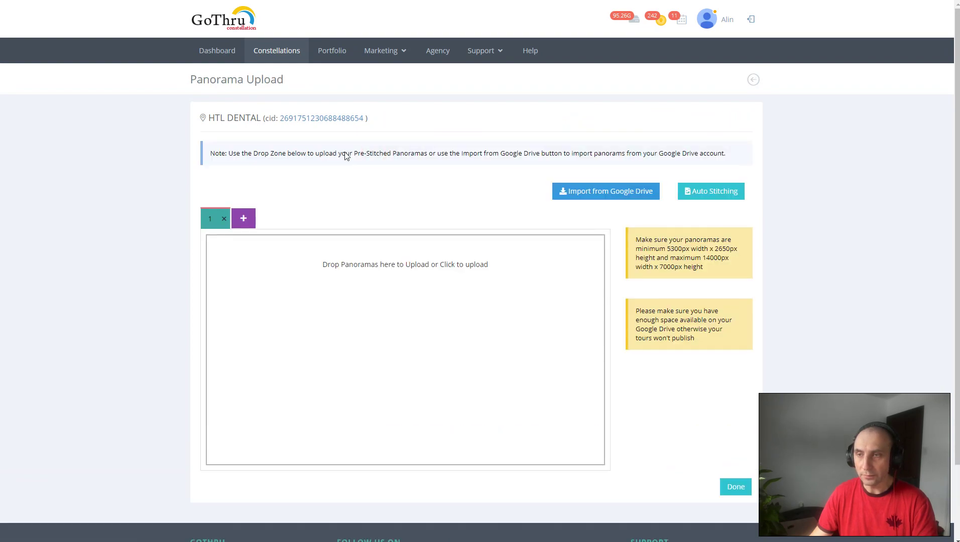
key(alt+Tab)
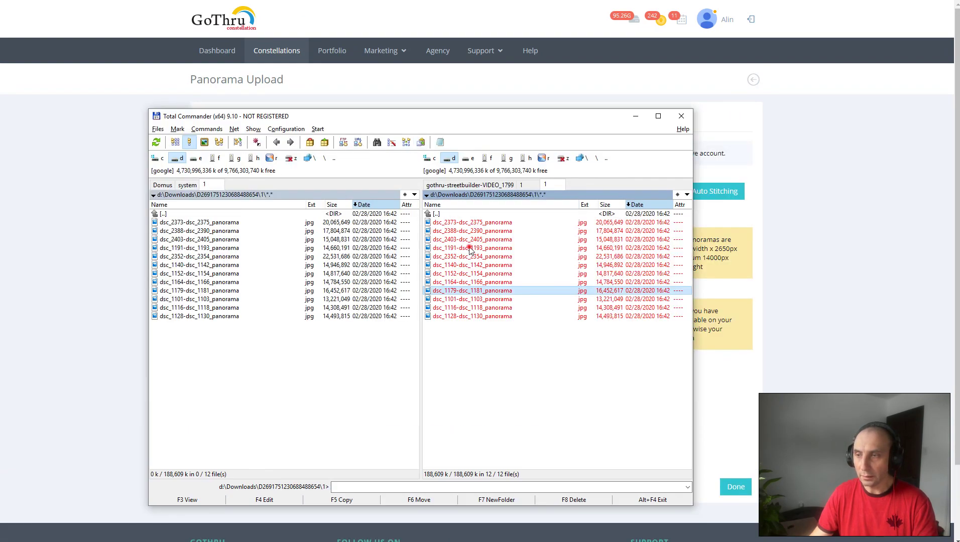
click(467, 248)
click(478, 274)
key(ctrl+a)
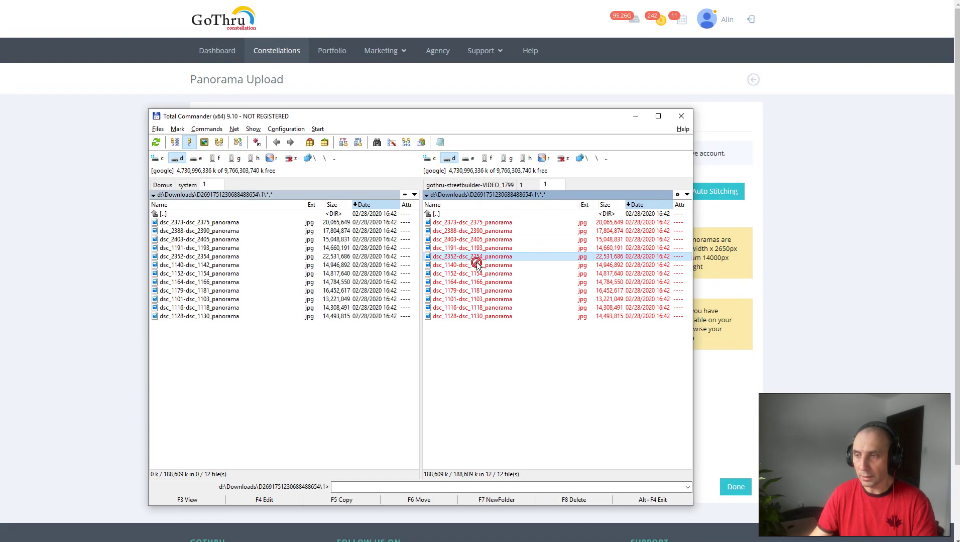
key(alt+Tab)
drag(499, 279, 419, 291)
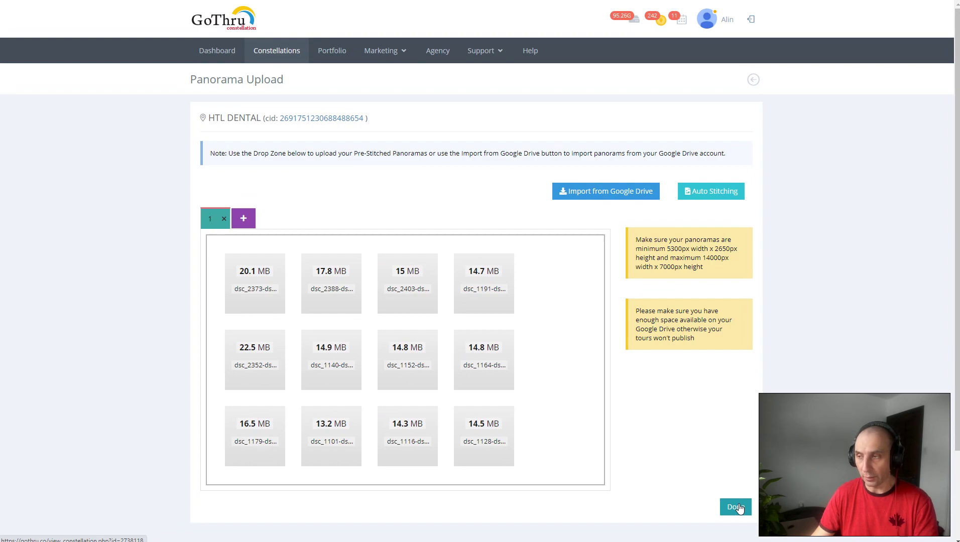
- Finish the upload and confirm HTL DENTAL's stored size is back to 190.76MB
click(737, 507)
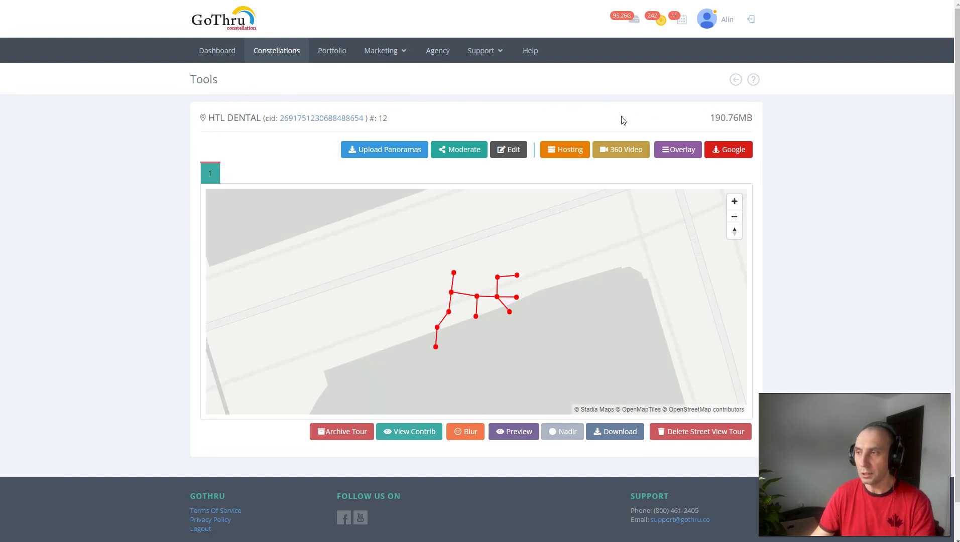
drag(710, 119, 746, 120)
click(714, 114)
click(656, 111)
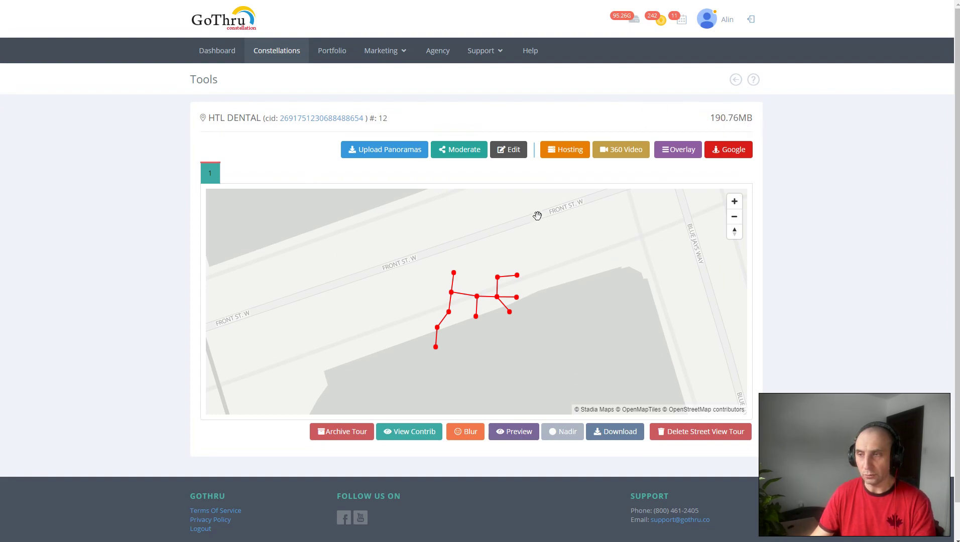
- Verify panorama 1 is 13200 x 6600, 12.61 MB again, then return to Tools
click(517, 150)
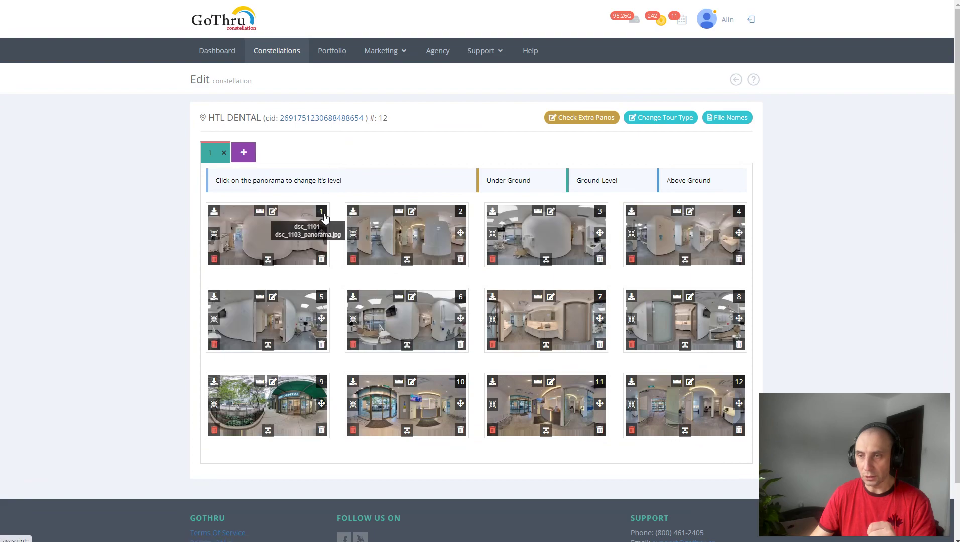
click(321, 213)
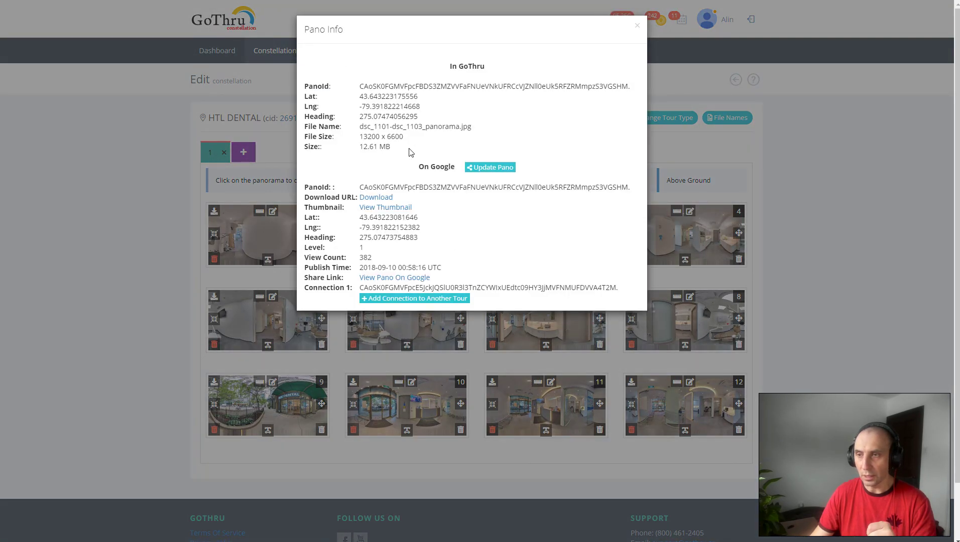
drag(396, 148, 358, 143)
click(452, 140)
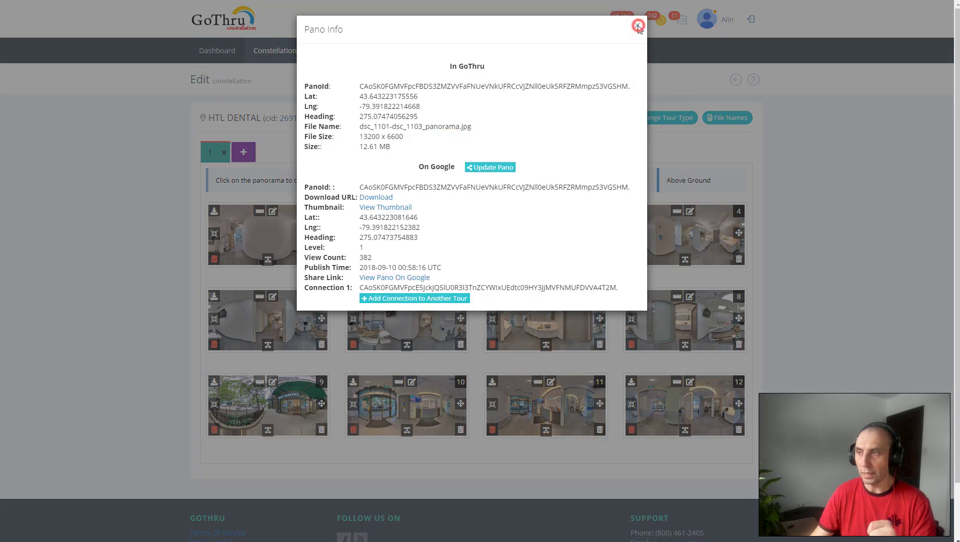
click(638, 26)
click(736, 80)
click(494, 96)
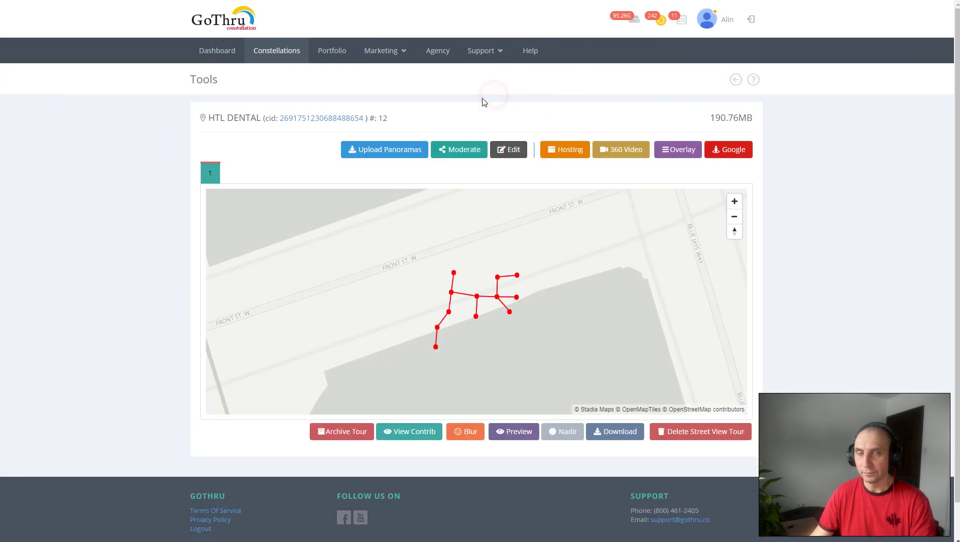